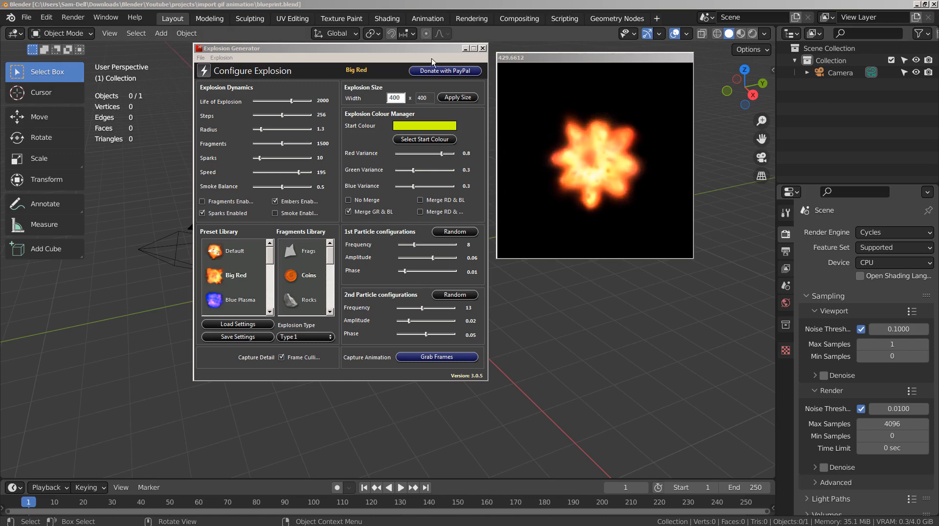
Configure an explosion from the Default preset with Stars fragments and set Sparks to 19
left_click(415, 58)
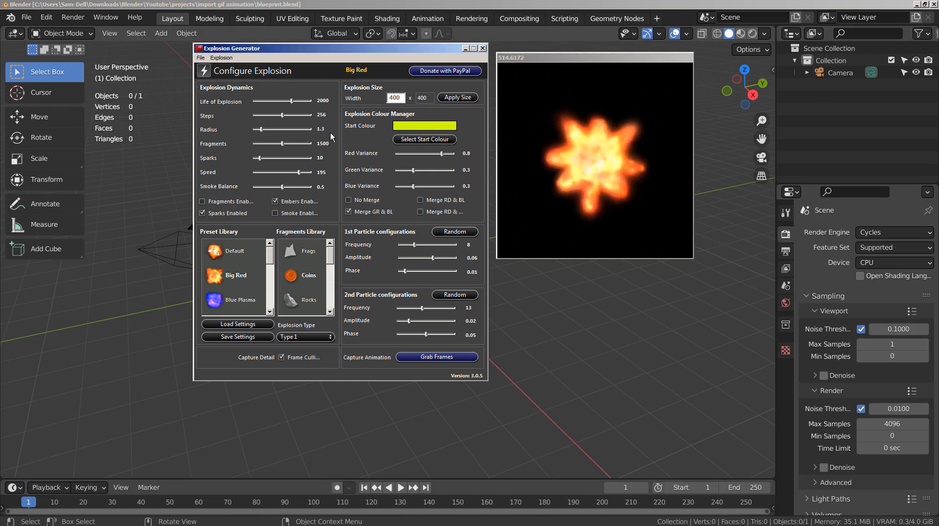
left_click(239, 254)
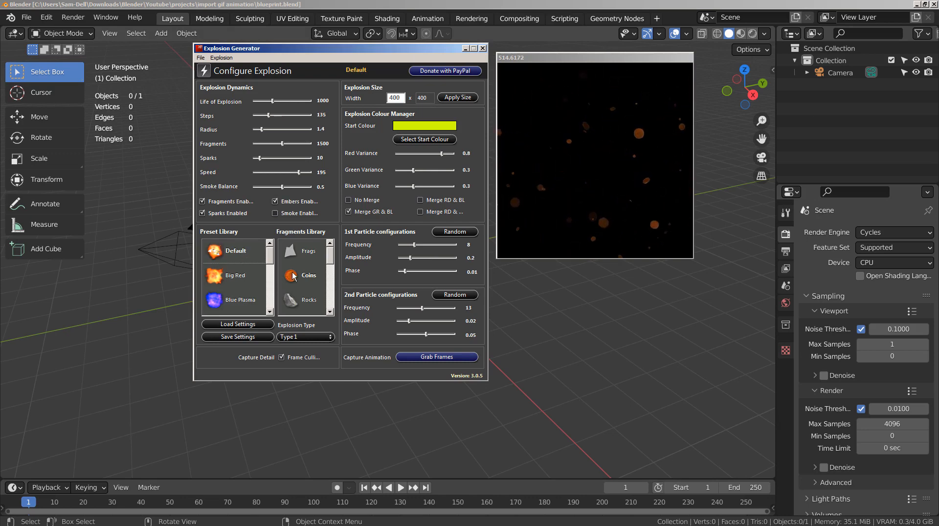
scroll(321, 262, "down", 3)
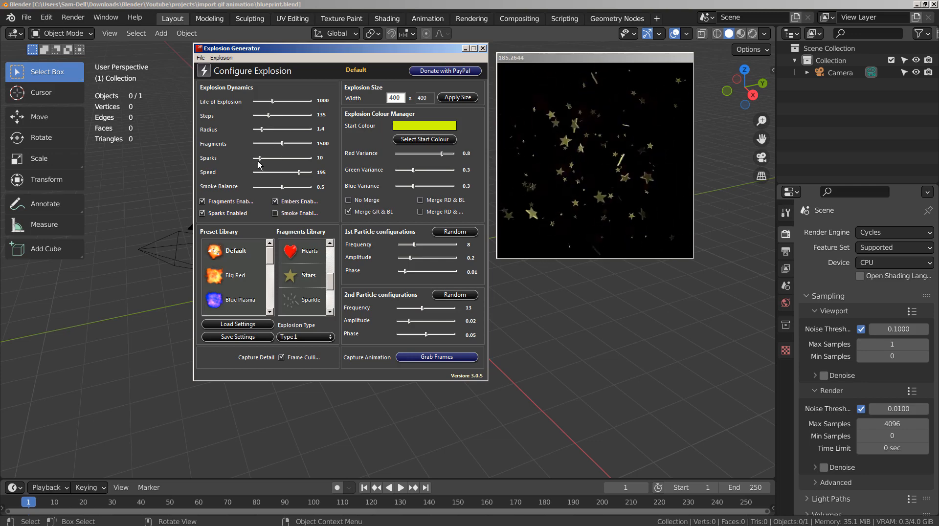
left_click_drag(259, 160, 263, 161)
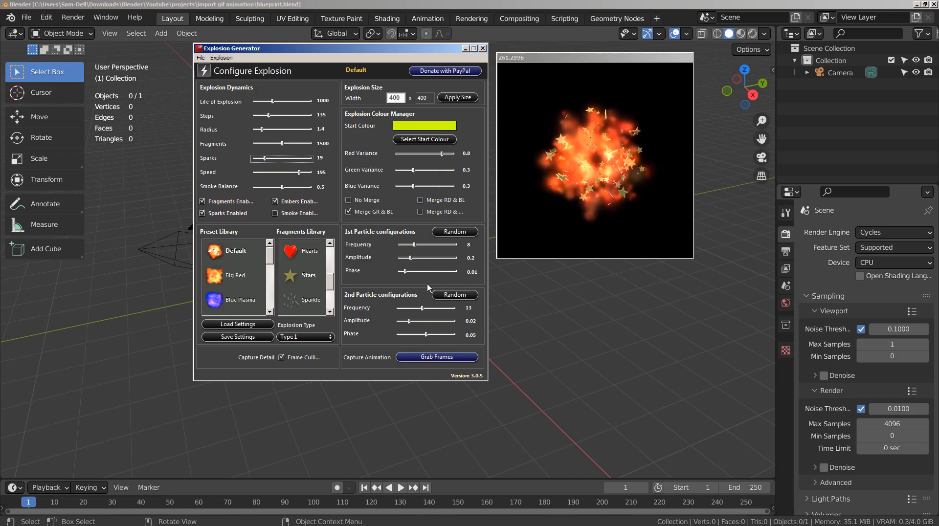
Grab the frames of the configured explosion and export them as an animation
left_click(422, 358)
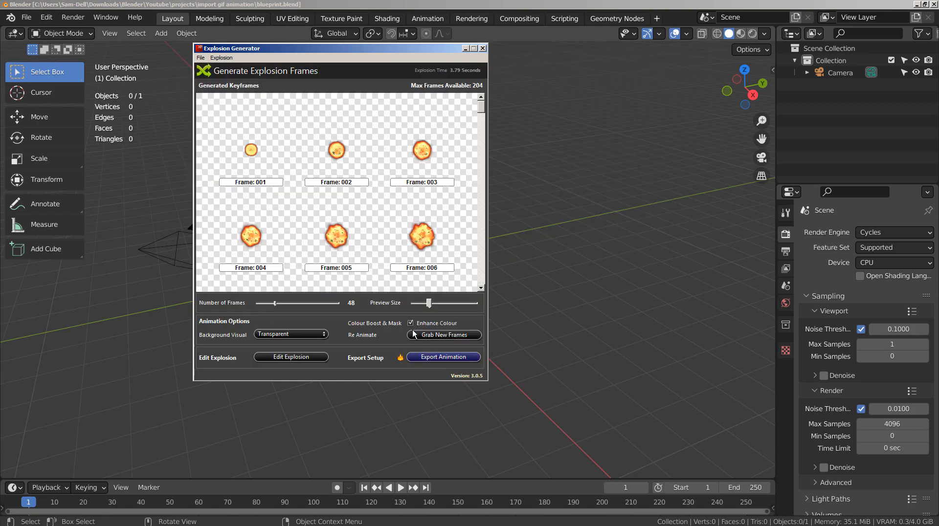
left_click(454, 356)
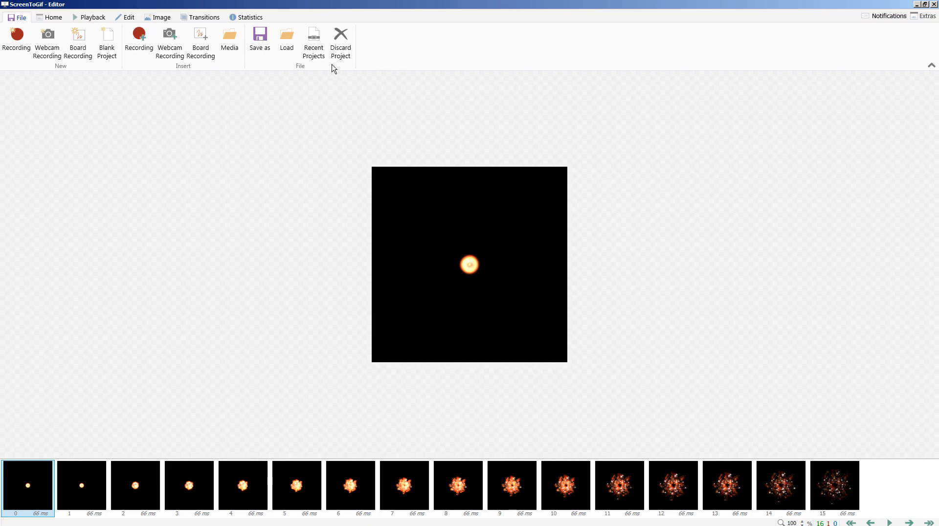
In ScreenToGif, set up saving the explosion animation with Video as the file type
left_click(260, 43)
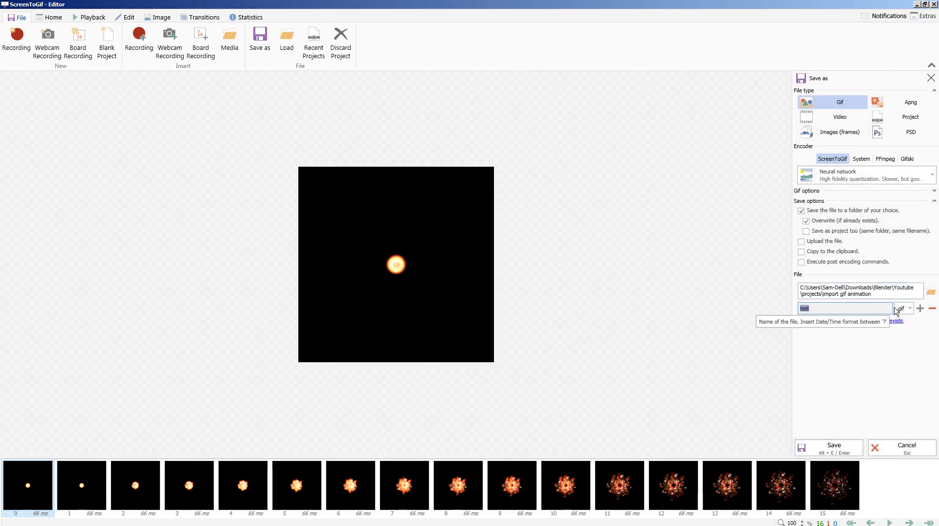
left_click(837, 118)
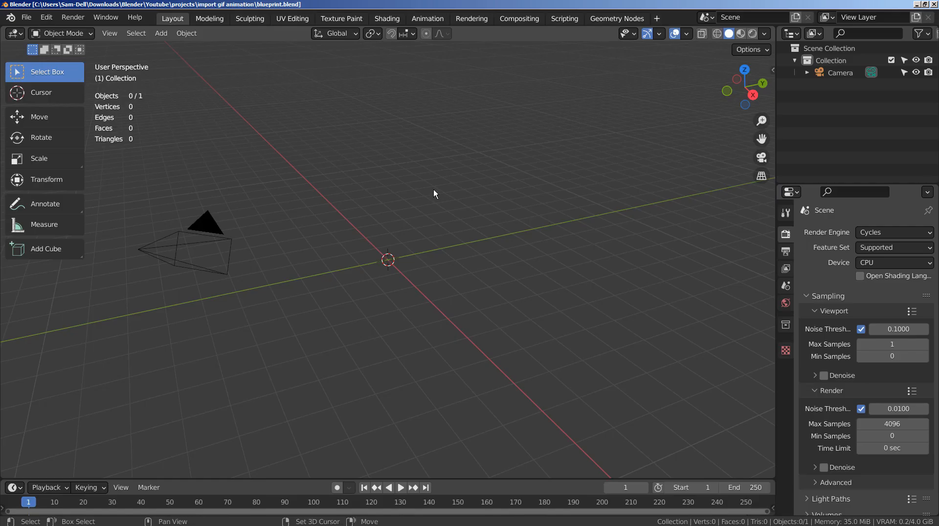
In Blender, import video.avi as an image plane using the Principled material setting
key("shift+a")
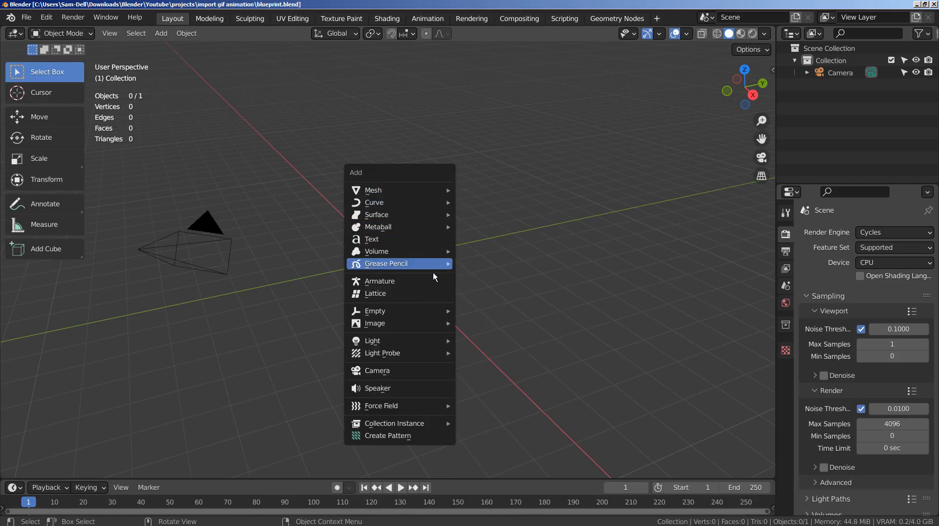
mouse_move(431, 323)
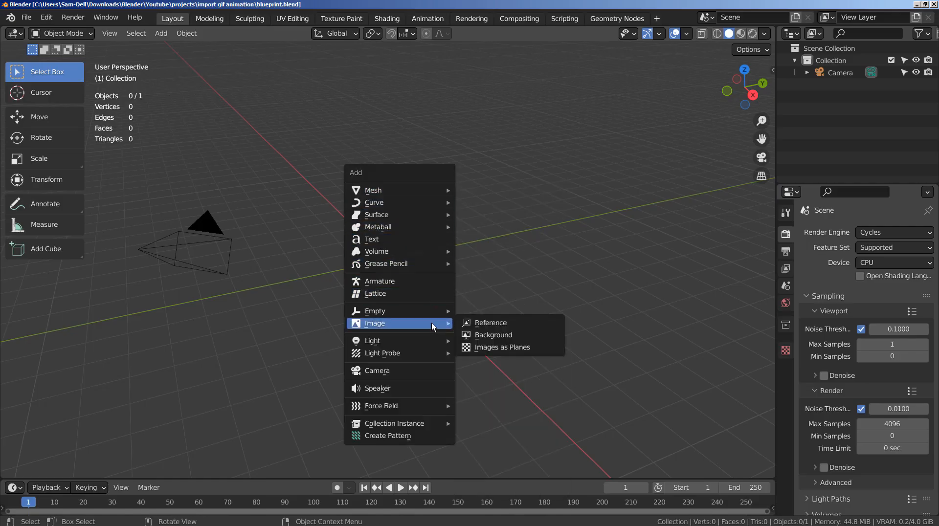
left_click(515, 347)
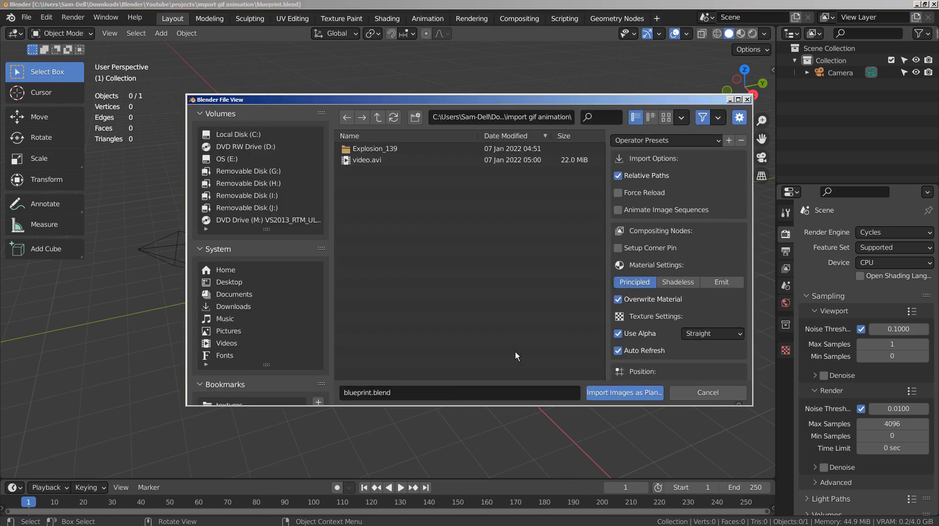
left_click(363, 161)
left_click(638, 392)
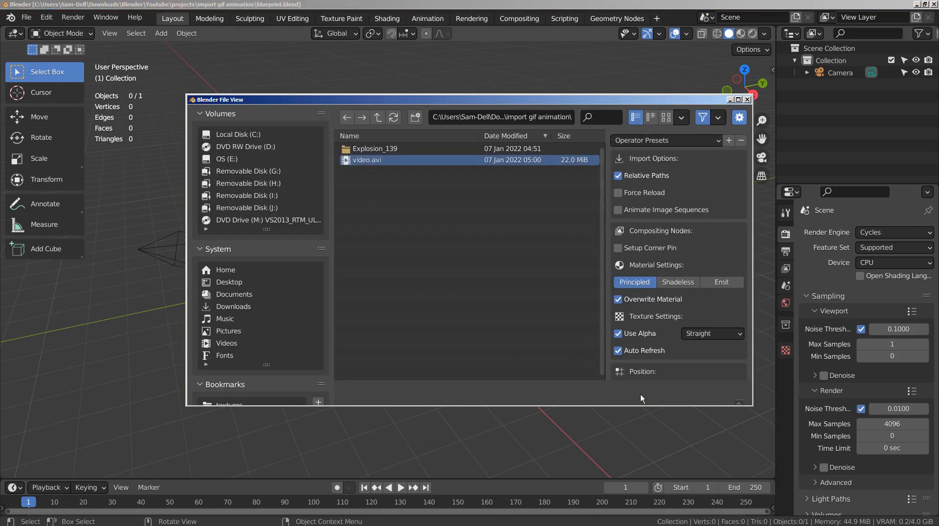
Show the video plane in Material Preview shading, play its animation and return to the first frame
left_click(740, 34)
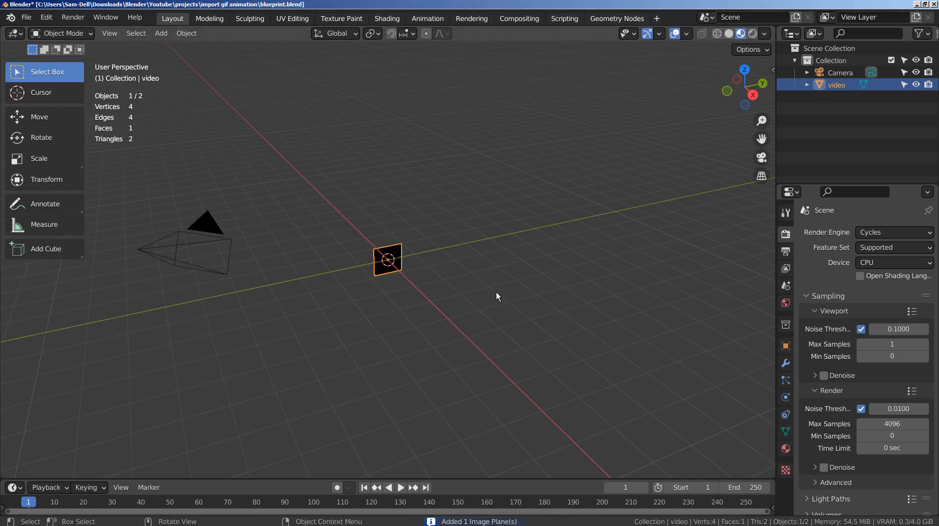
key("KP_Decimal")
middle_click_drag(499, 293, 474, 331)
left_click(406, 487)
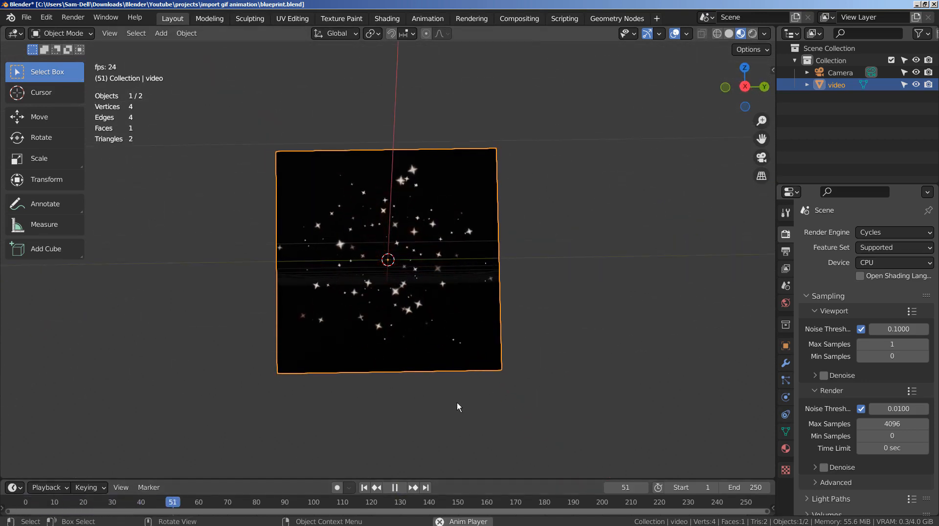
left_click(390, 488)
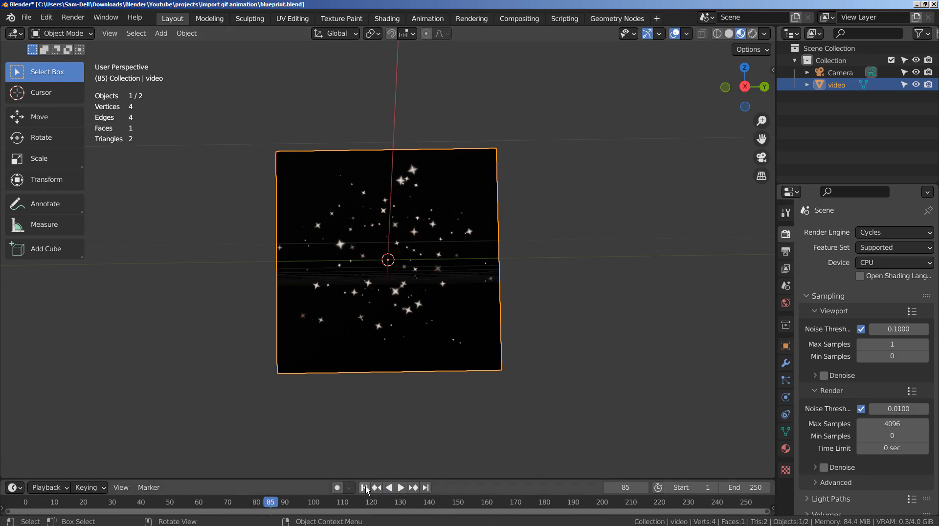
left_click(365, 488)
Set the scene's end frame to 50, play the shortened animation and return to the first frame
left_click(737, 488)
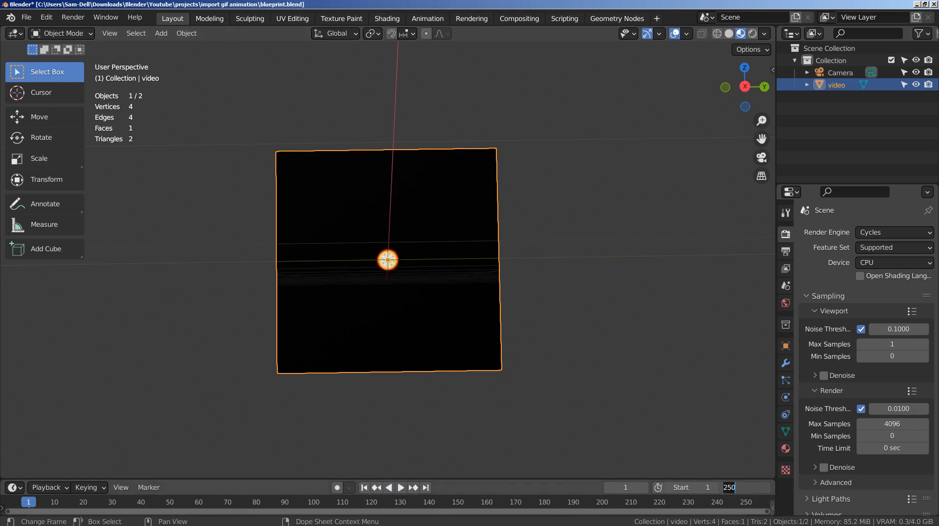
type("50")
key("Return")
left_click(406, 487)
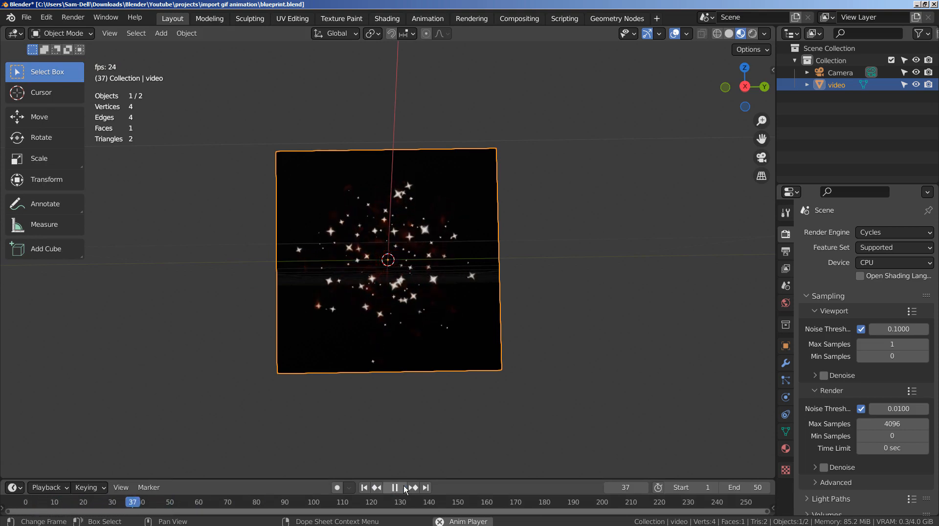
left_click(406, 488)
left_click(364, 488)
Rotate the video plane 90° about the Z axis so it faces the front view, and deselect it
middle_click_drag(288, 311, 461, 260)
key("KP_1")
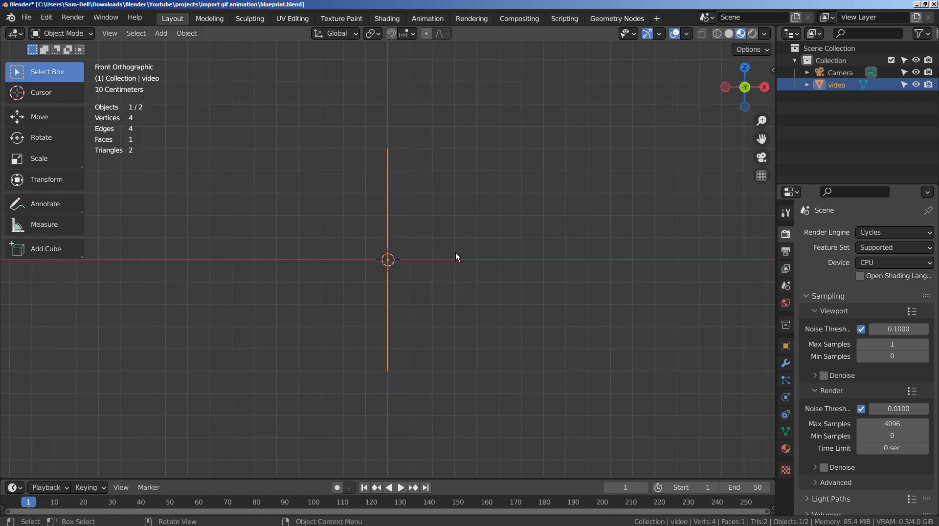
type("rz")
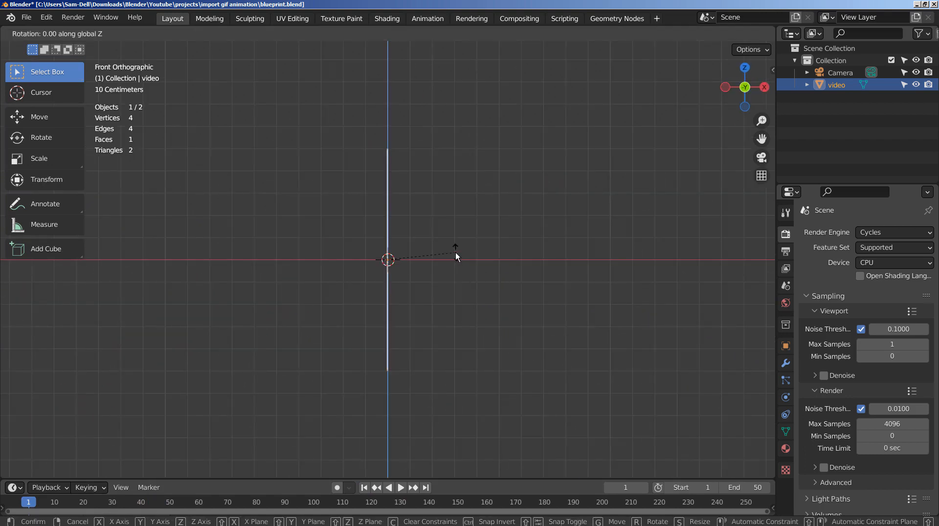
type("90")
key("Return")
key("alt+a")
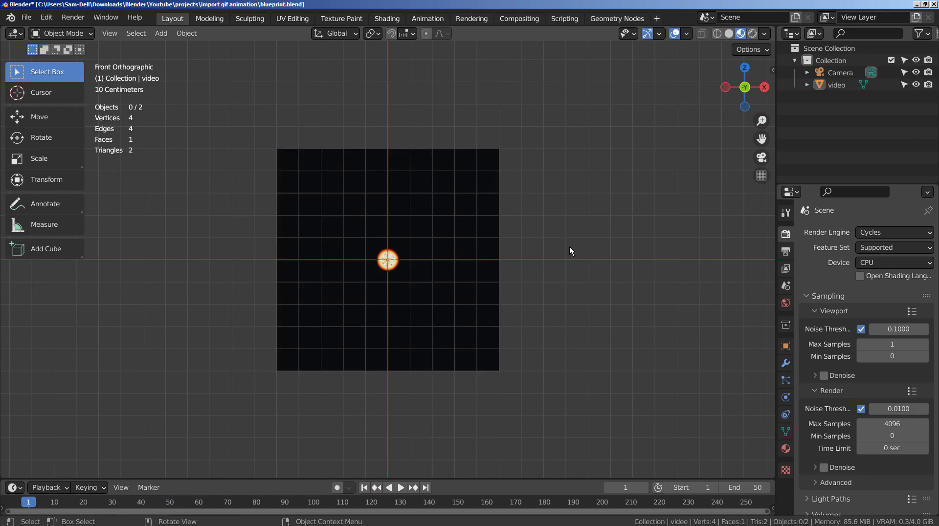
Add a text object and replace its default wording with "THANK YOU!"
key("shift+a")
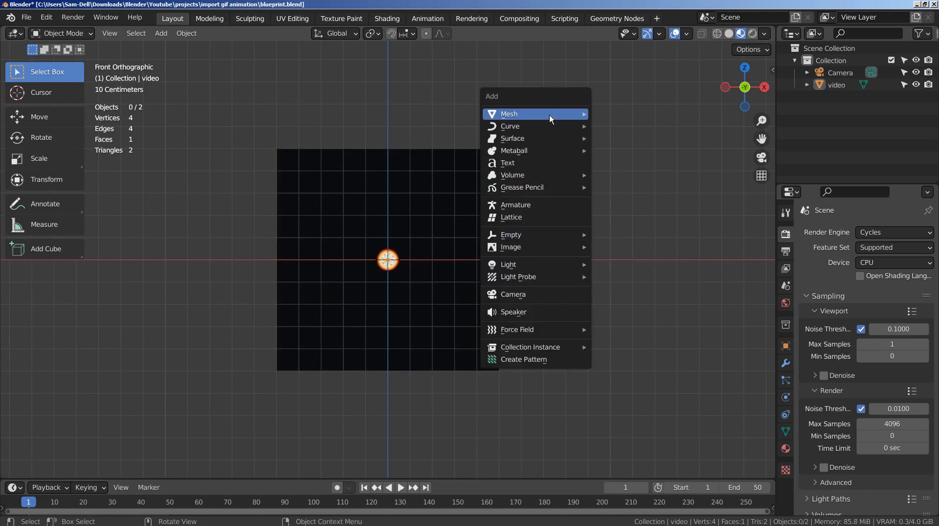
mouse_move(550, 115)
left_click(550, 162)
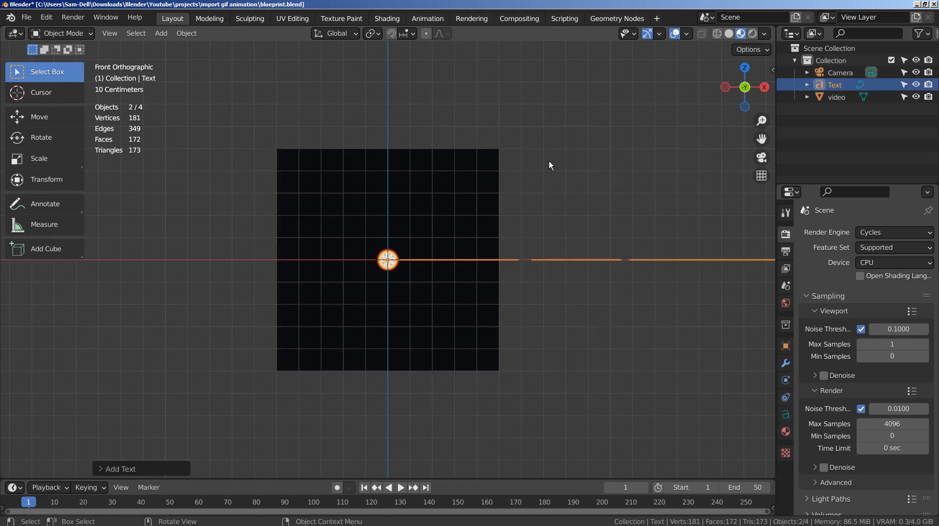
middle_click_drag(549, 160, 601, 212)
scroll(600, 212, "down", 5)
key("Tab")
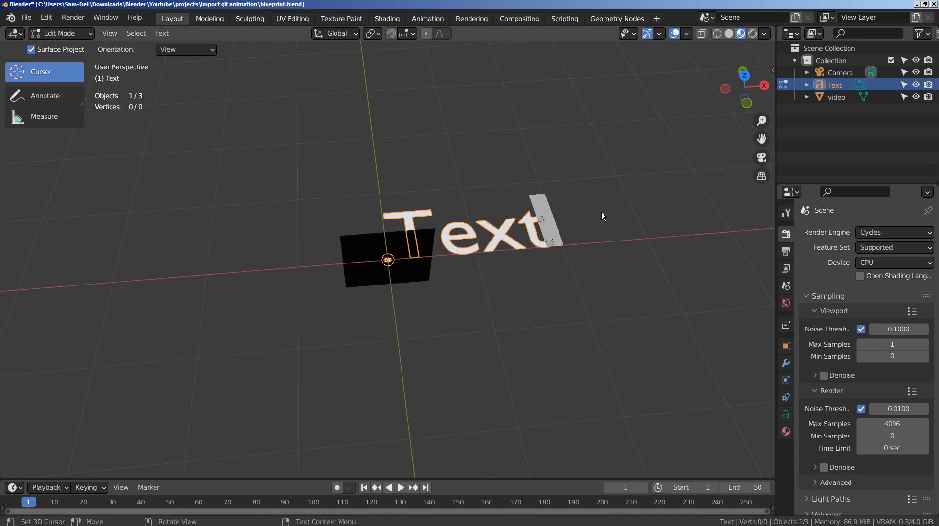
key("BackSpace")
key("BackSpace")
key("BackSpace")
key("BackSpace")
type("THANK YOU")
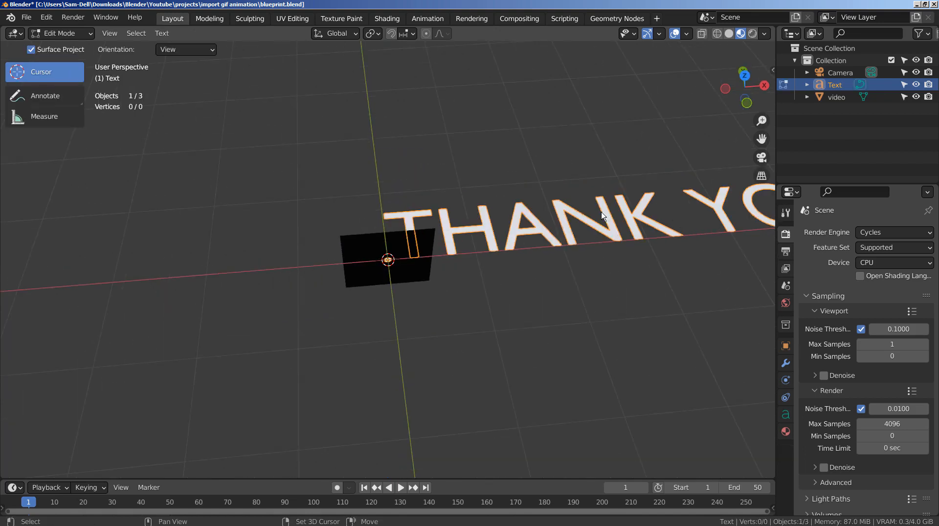
key("Tab")
Rotate the "THANK YOU!" text 90° about the X axis so it stands upright
key("r")
key("x")
key("9")
key("0")
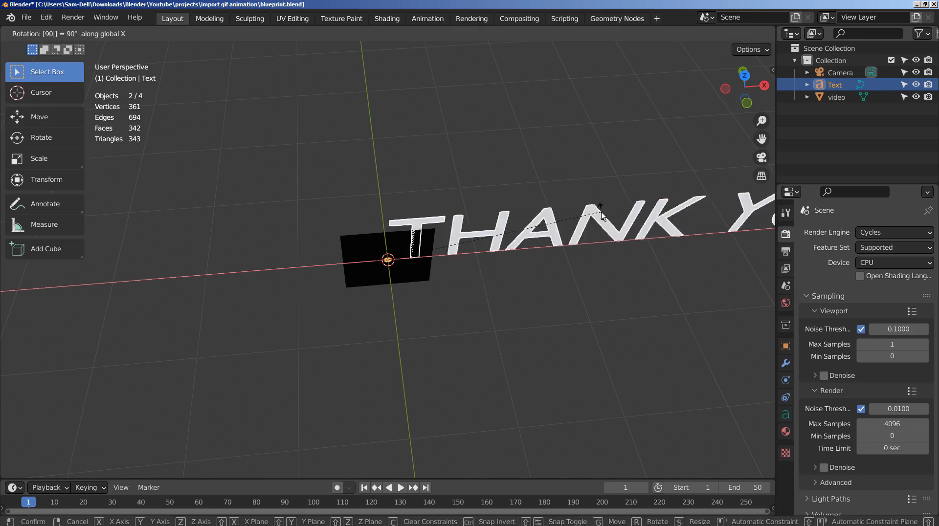
key("Return")
Scale the text down to fit the video plane's width and center it by moving about -0.41 m in X and -0.04 m in Z
key("KP_1")
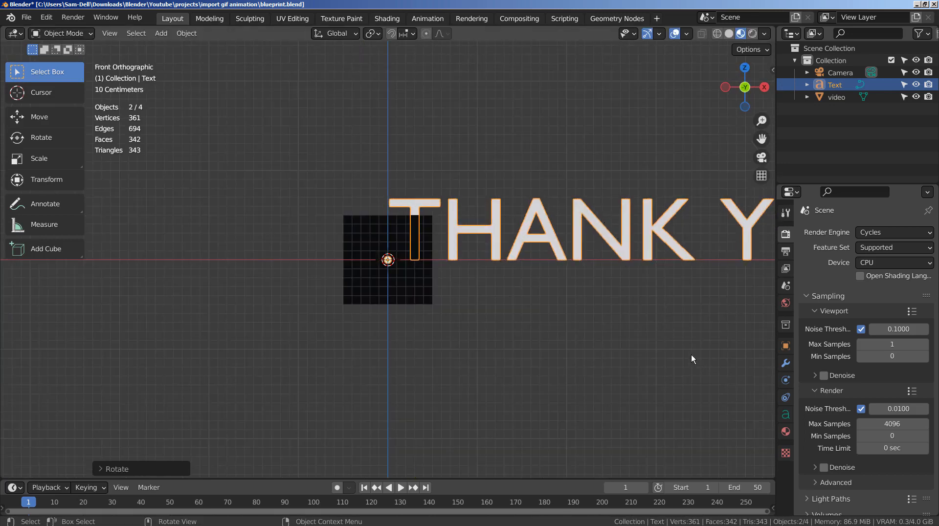
key("s")
key("Return")
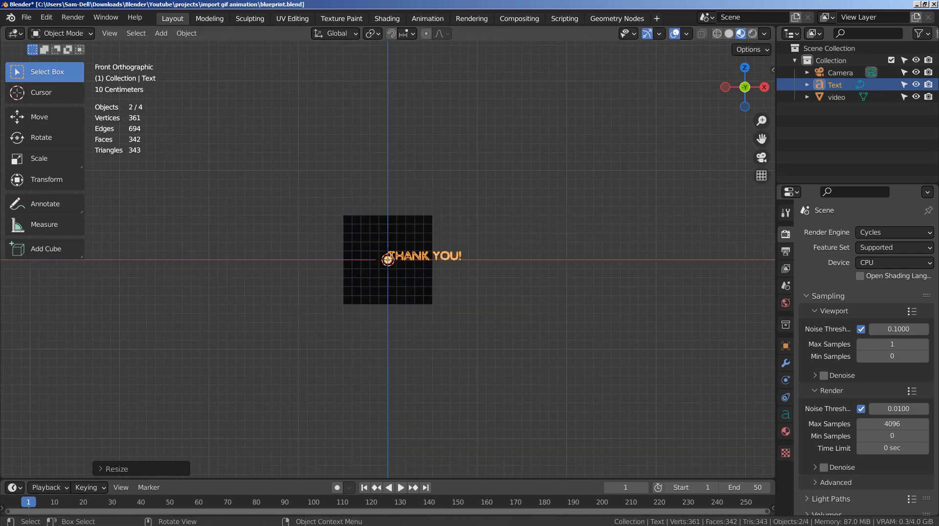
key("g")
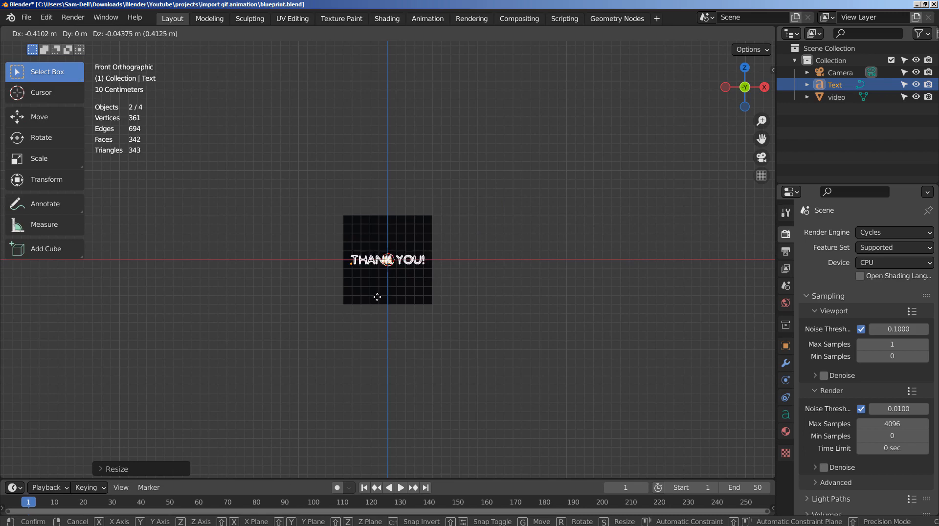
left_click(377, 297)
scroll(438, 318, "up", 10)
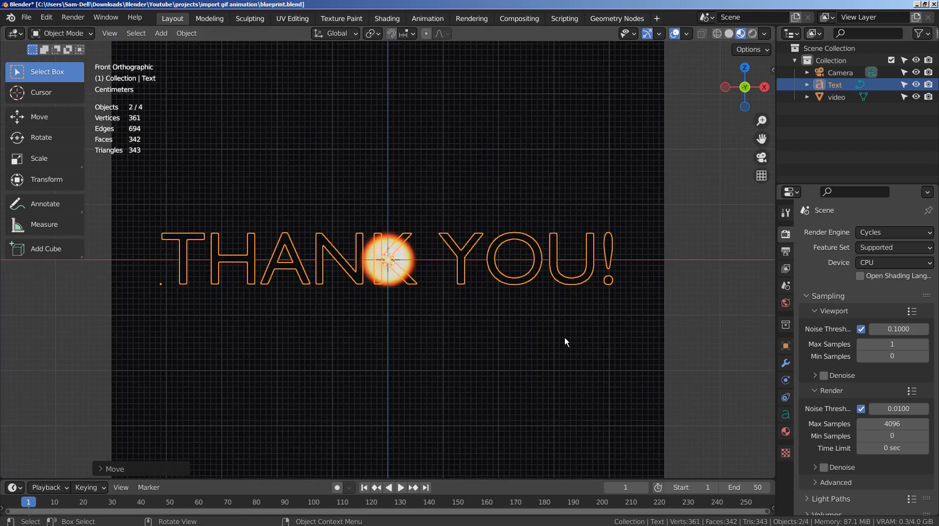
key("s")
right_click(462, 326)
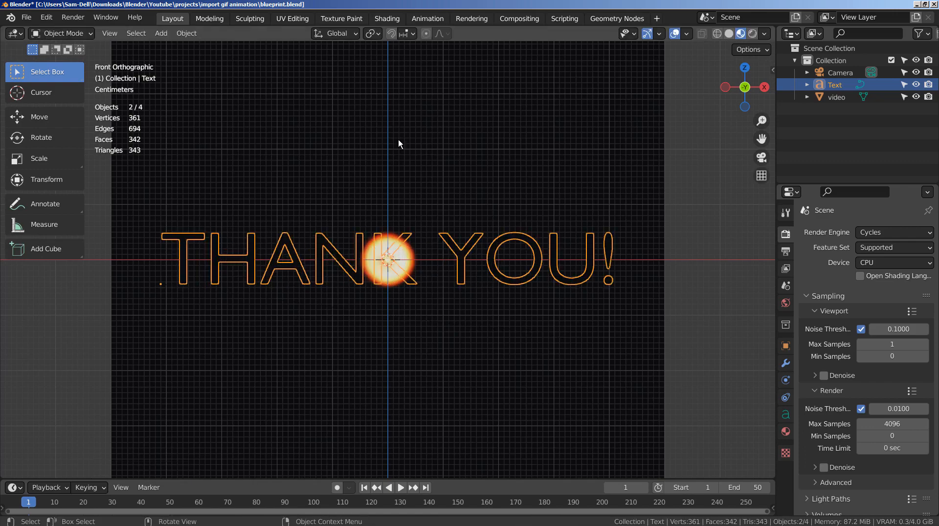
Set the text's origin to the 3D cursor and enlarge the text slightly to nearly fill the plane's width
left_click(198, 34)
mouse_move(271, 61)
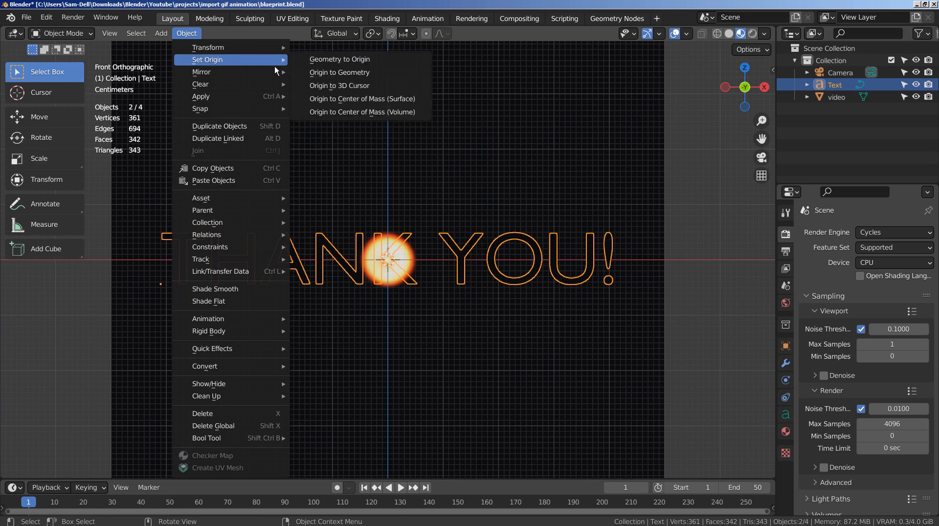
left_click(367, 87)
key("s")
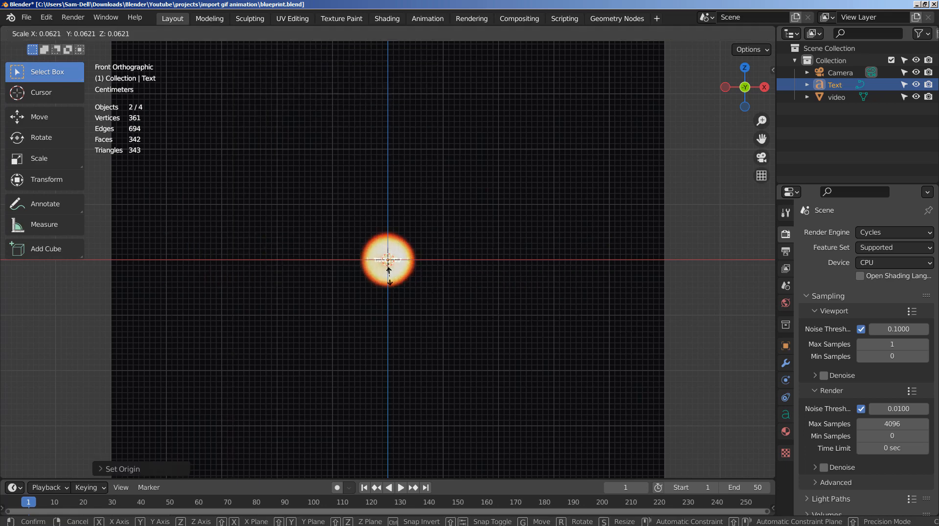
left_click(622, 372)
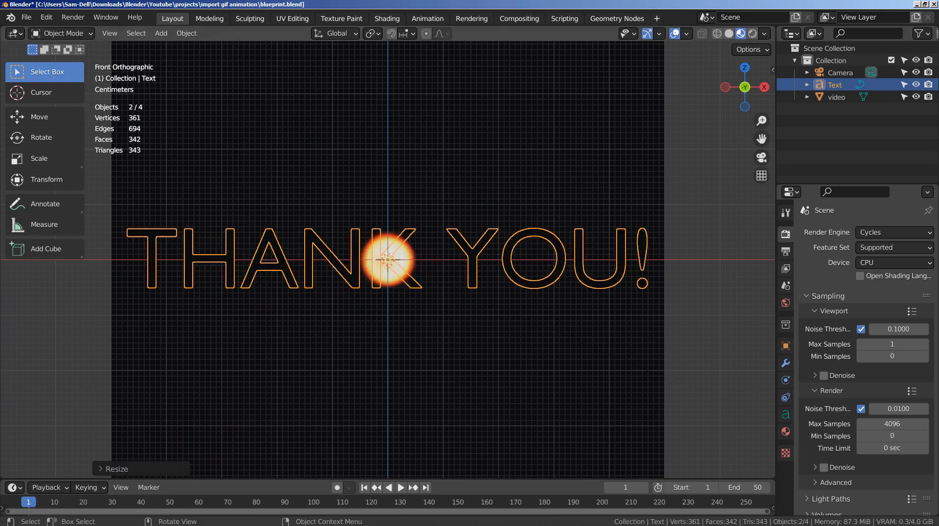
Move the text along the negative Y axis to sit in front of the video plane
key("KP_5")
middle_click_drag(602, 370, 562, 363)
key("g")
key("y")
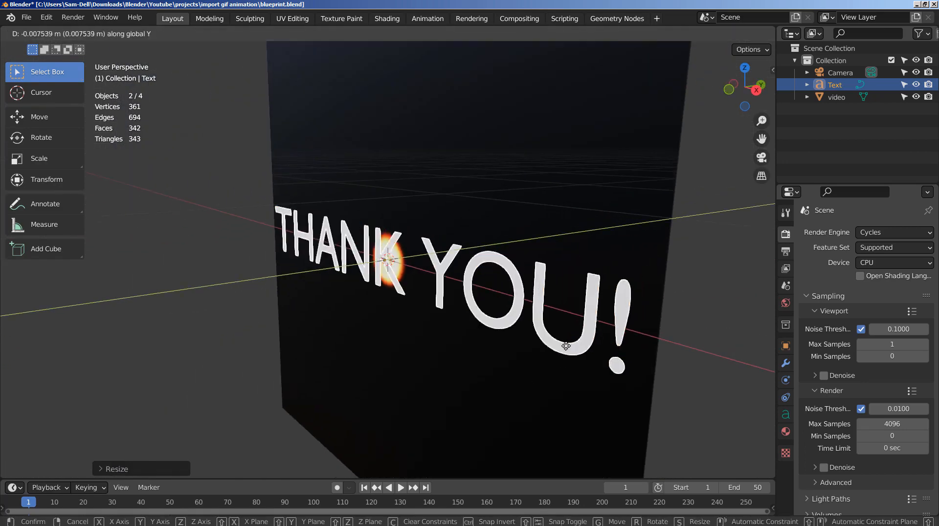
left_click(553, 339)
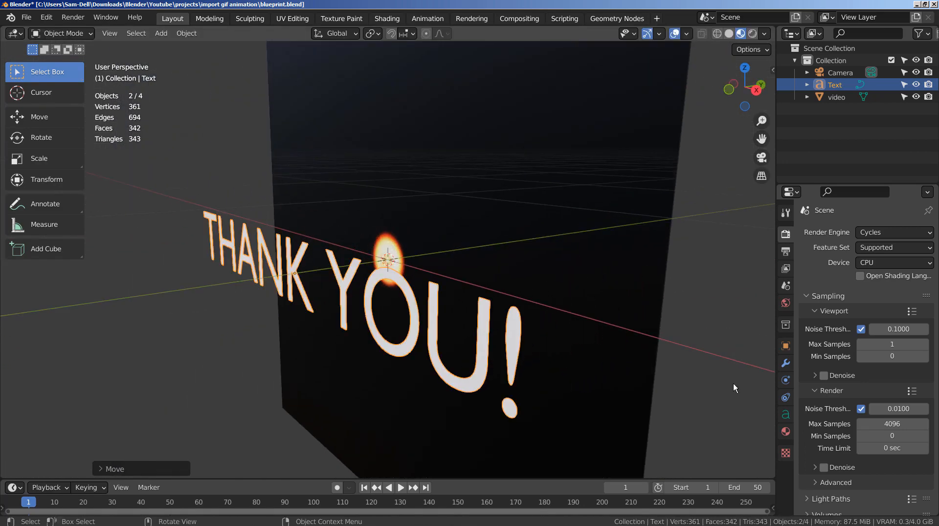
Give the "THANK YOU!" text thickness with a bevel depth of 0.011 m and an extrusion of 0.078 m
left_click(784, 418)
left_click(806, 358)
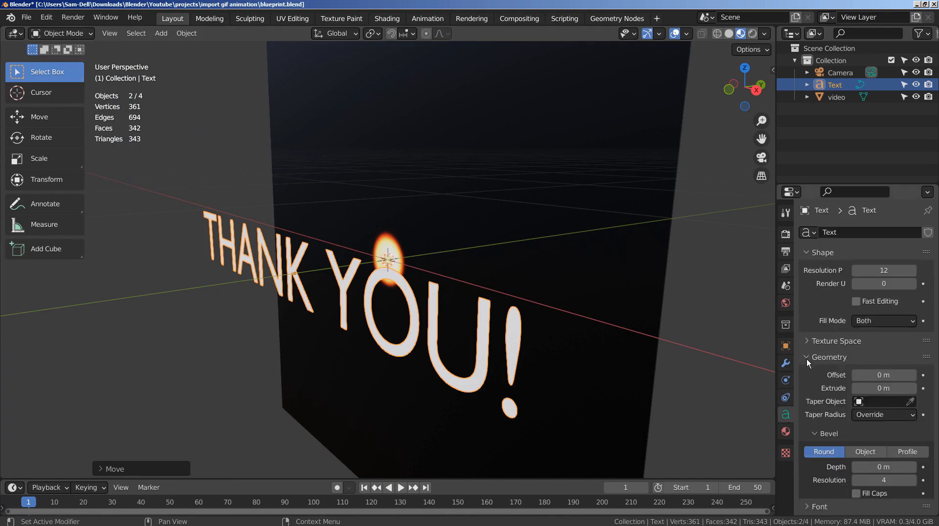
left_click_drag(884, 467, 896, 467)
left_click_drag(884, 389, 893, 389)
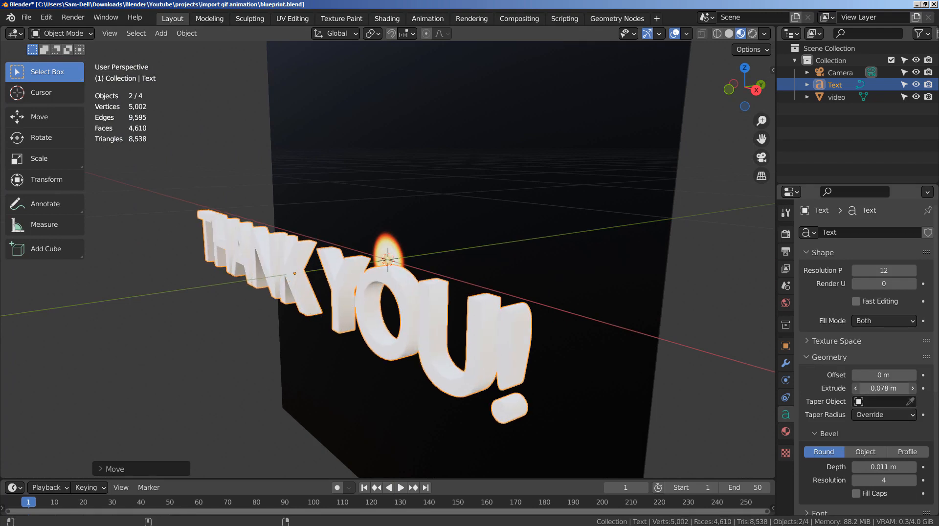
Create a new material for the text and set its base color to a bright golden orange
left_click(785, 431)
left_click(891, 285)
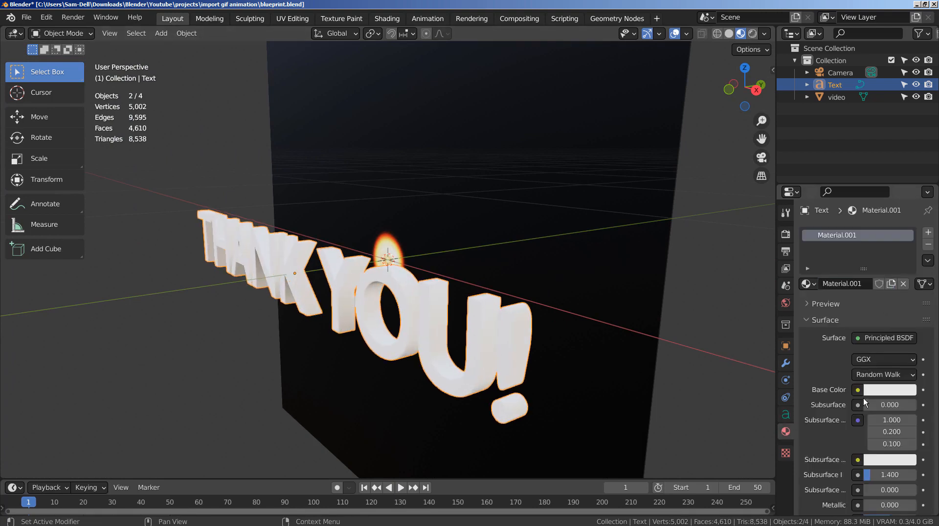
left_click(890, 390)
left_click(836, 284)
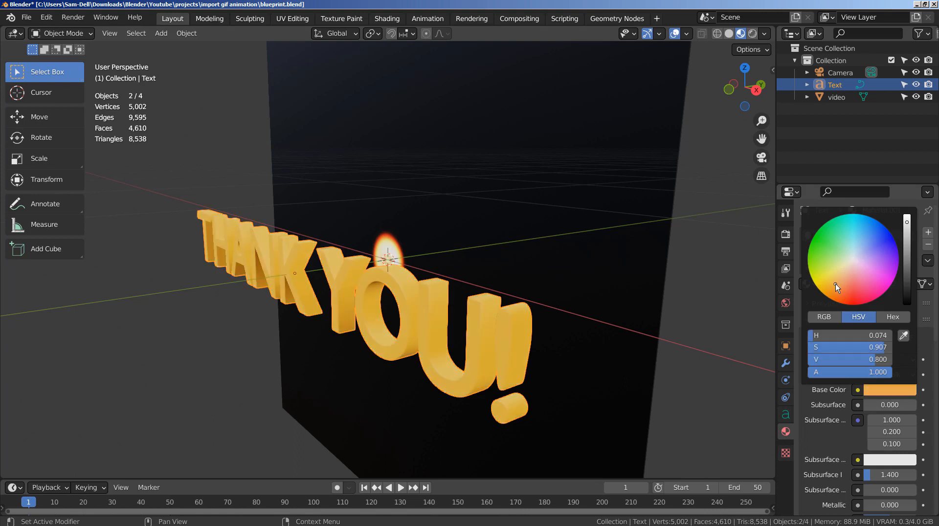
left_click(884, 393)
scroll(915, 276, "up", 6)
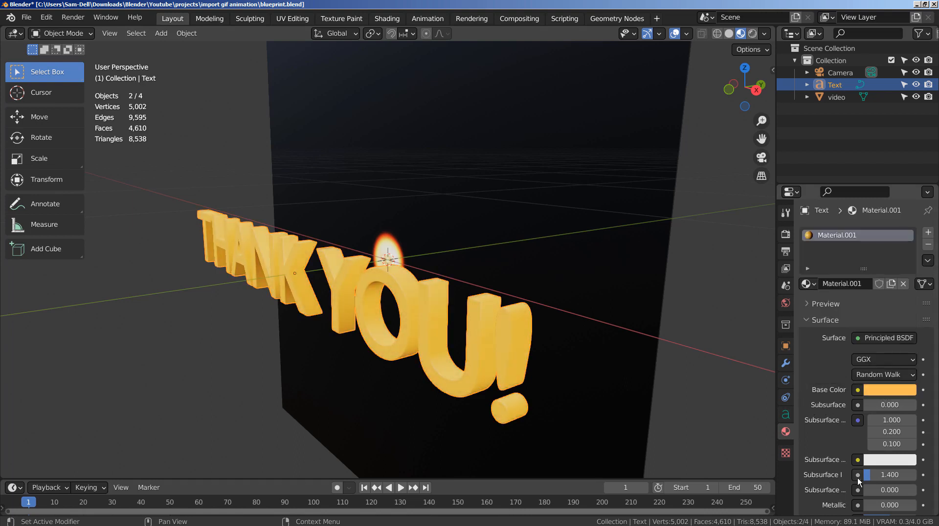
Set the text material's Metallic to 0.844 and Roughness to 0.271, and check it from the front with the text deselected
left_click_drag(865, 506, 908, 505)
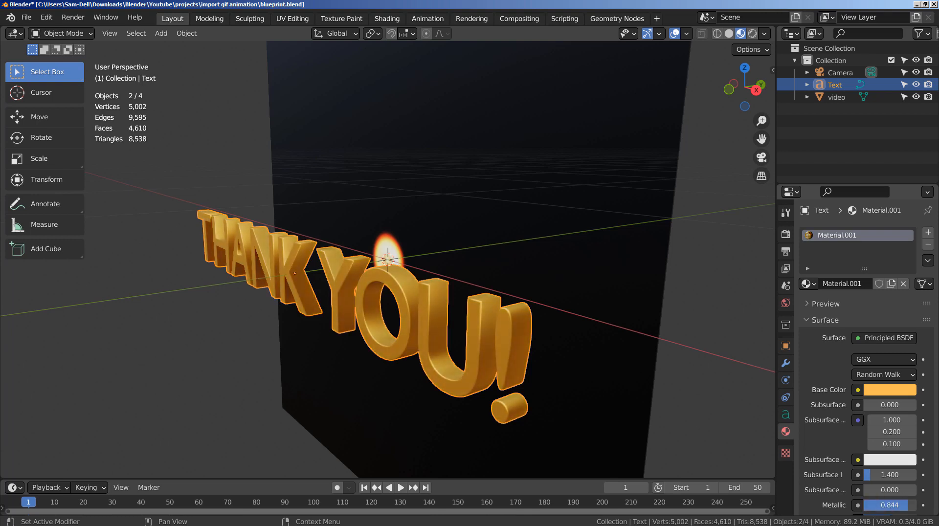
scroll(882, 448, "down", 8)
scroll(883, 452, "down", 2)
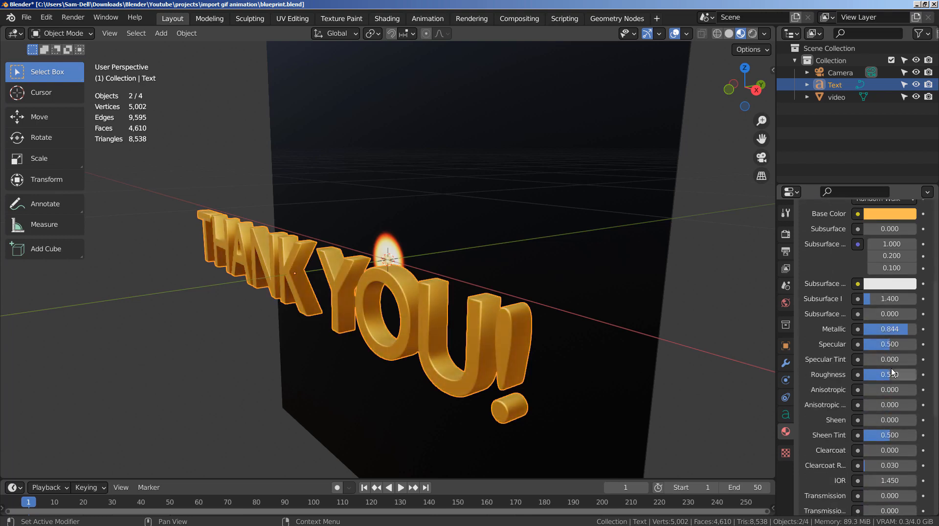
left_click_drag(888, 375, 878, 374)
key("KP_1")
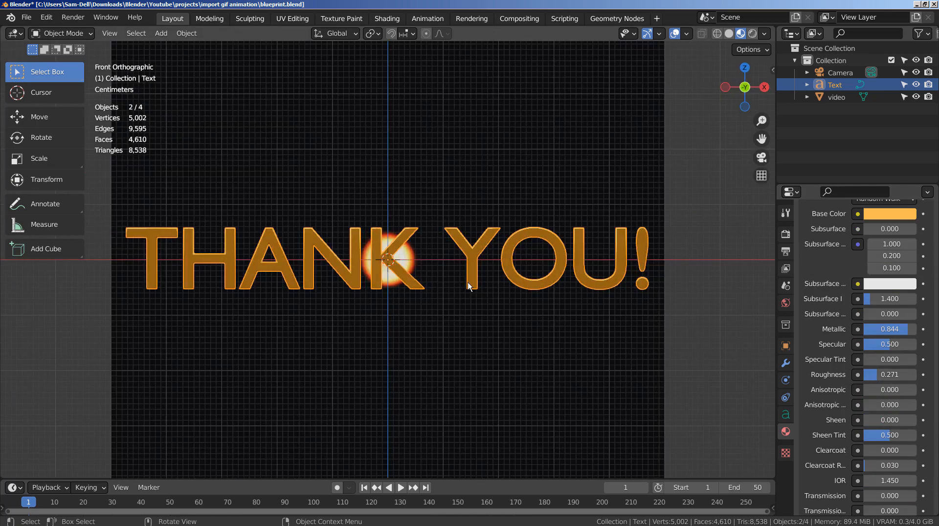
left_click(726, 316)
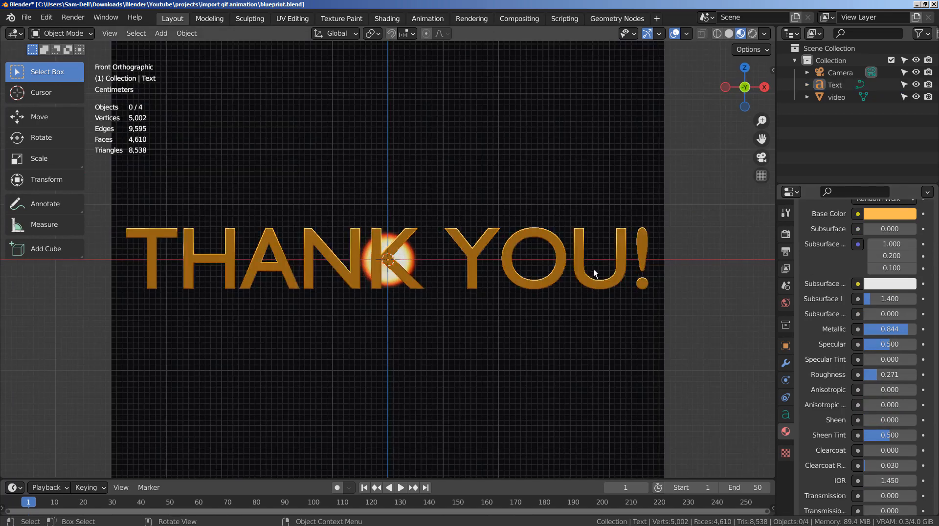
Switch the render engine to Eevee and enable Bloom
left_click(785, 234)
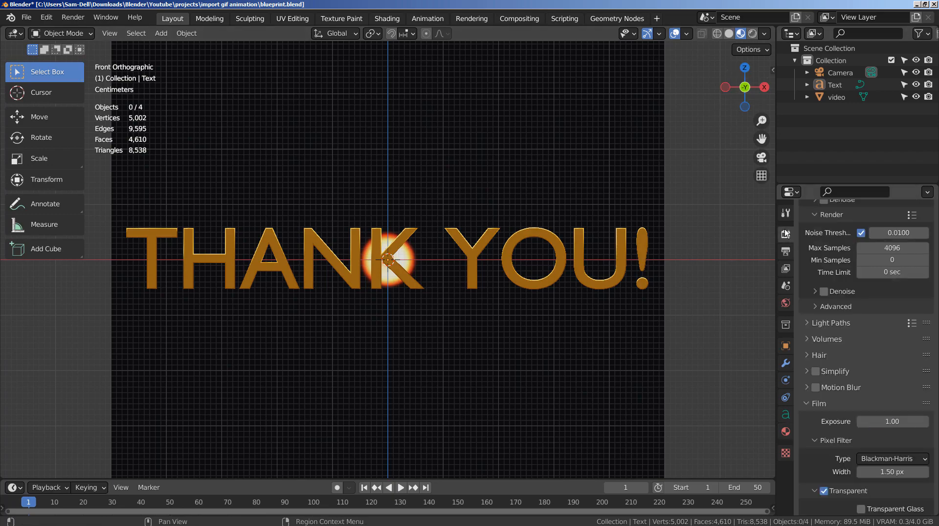
scroll(880, 233, "up", 8)
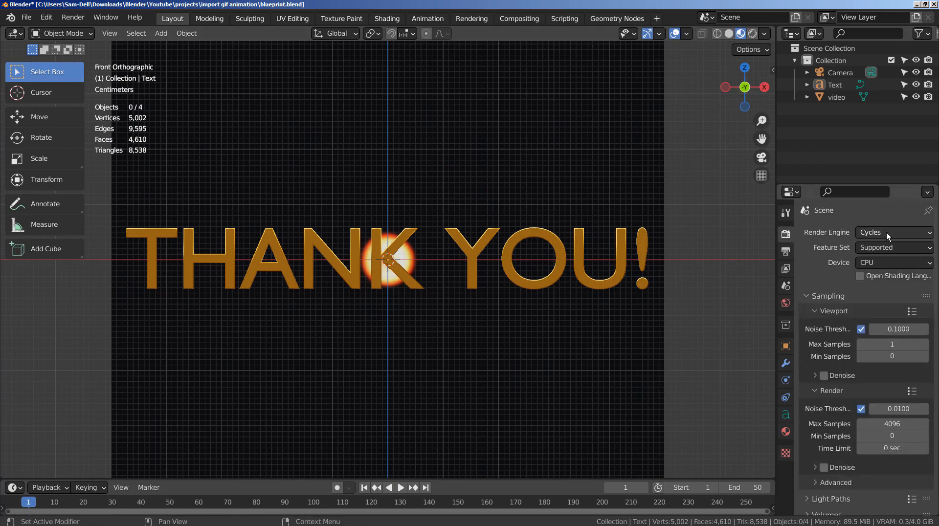
left_click(886, 233)
left_click(885, 245)
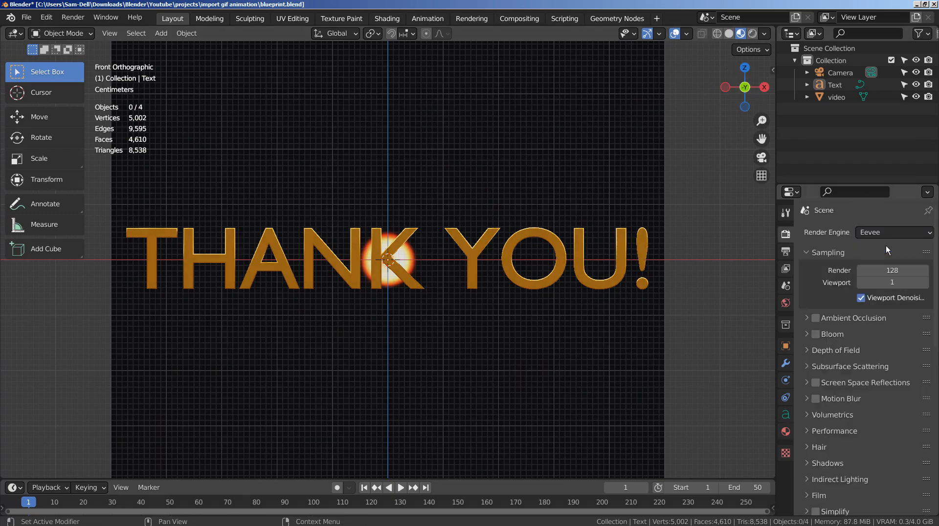
left_click(816, 334)
Shrink the text to a scale of 0.004 and insert a scale keyframe at frame 1
left_click_drag(620, 247, 641, 290)
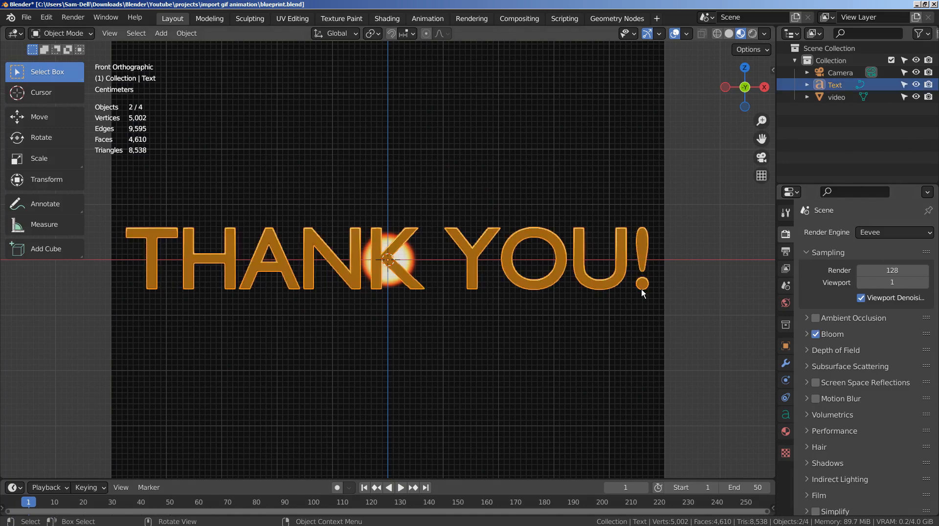
key("s")
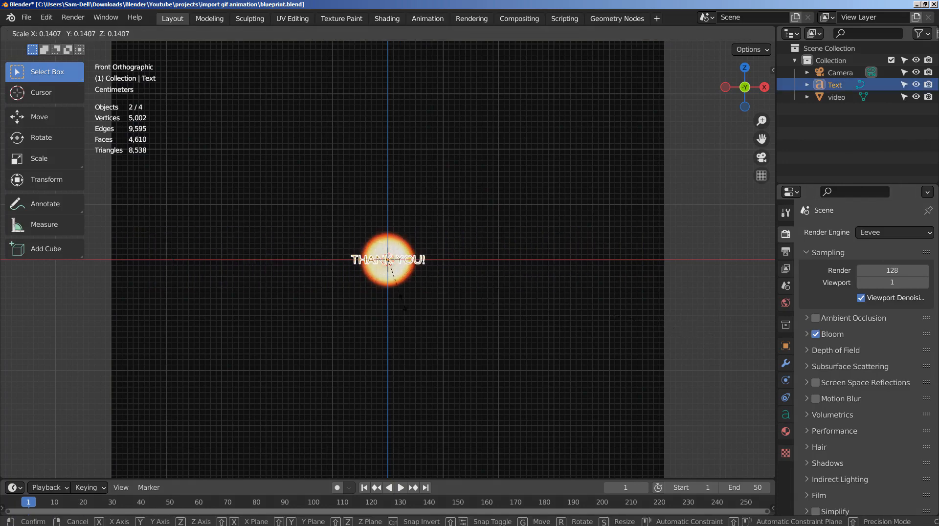
left_click(398, 269)
key("n")
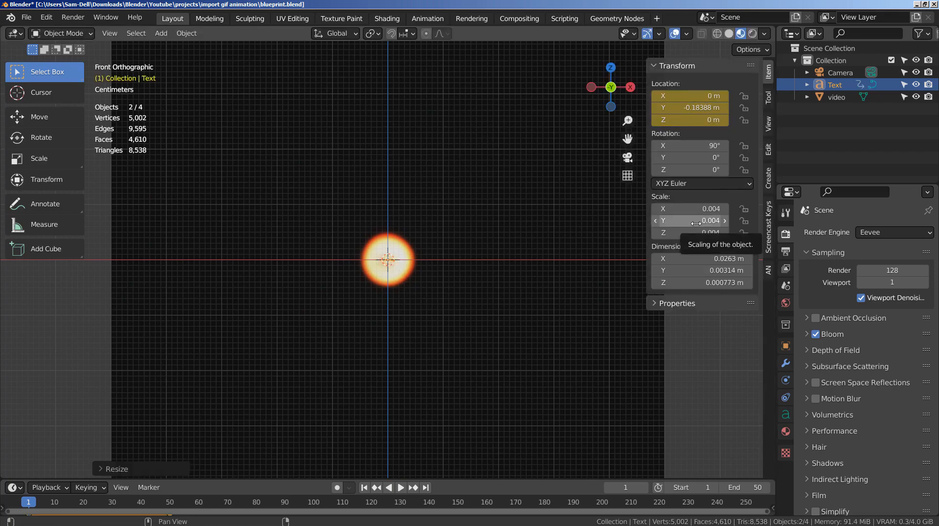
key("i")
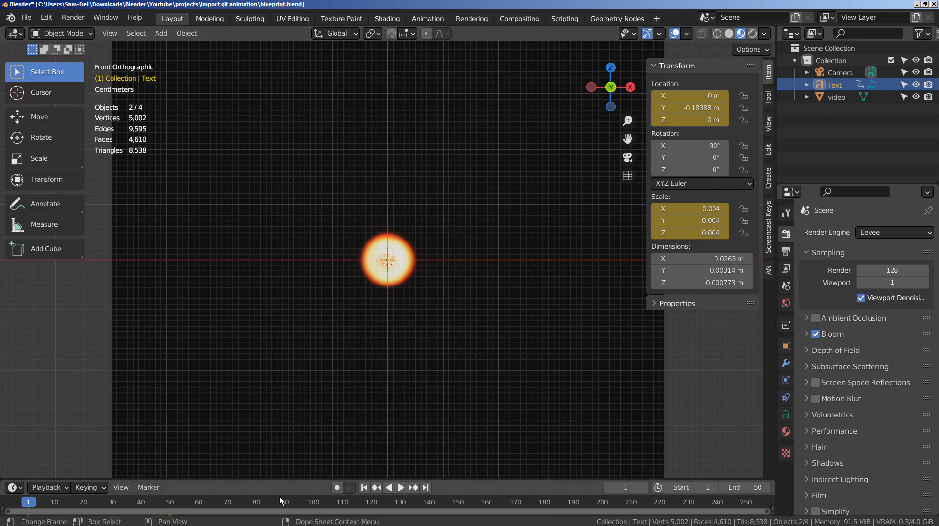
Enlarge the text to a scale of 0.161 at frame 50 and insert a scale keyframe there
left_click(171, 503)
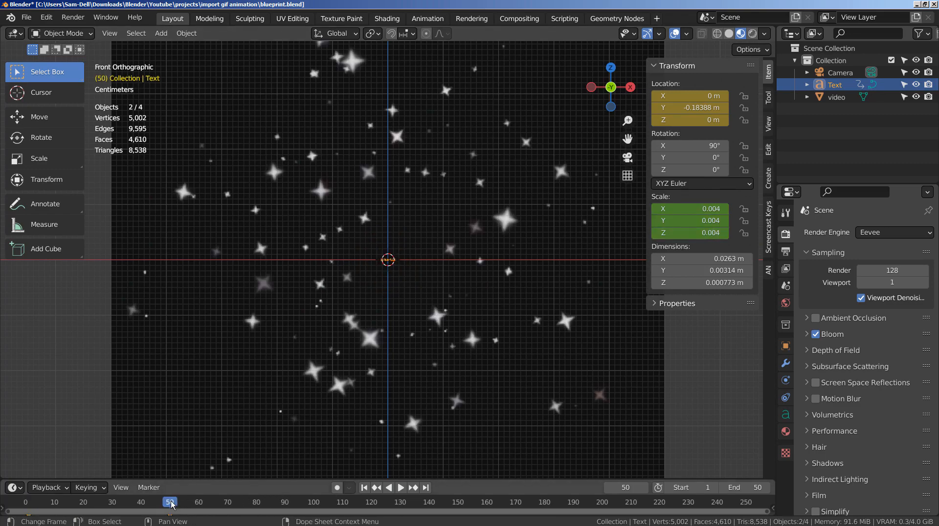
key("s")
left_click(564, 413)
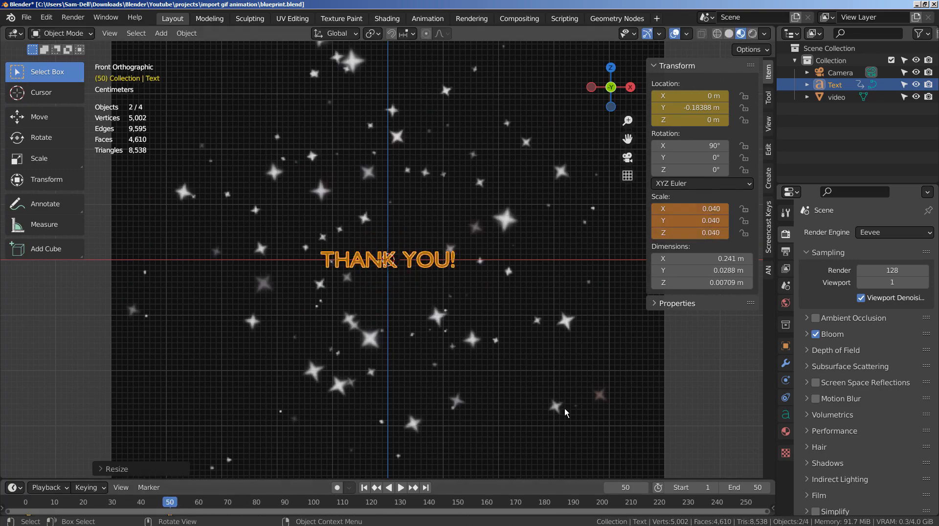
key("s")
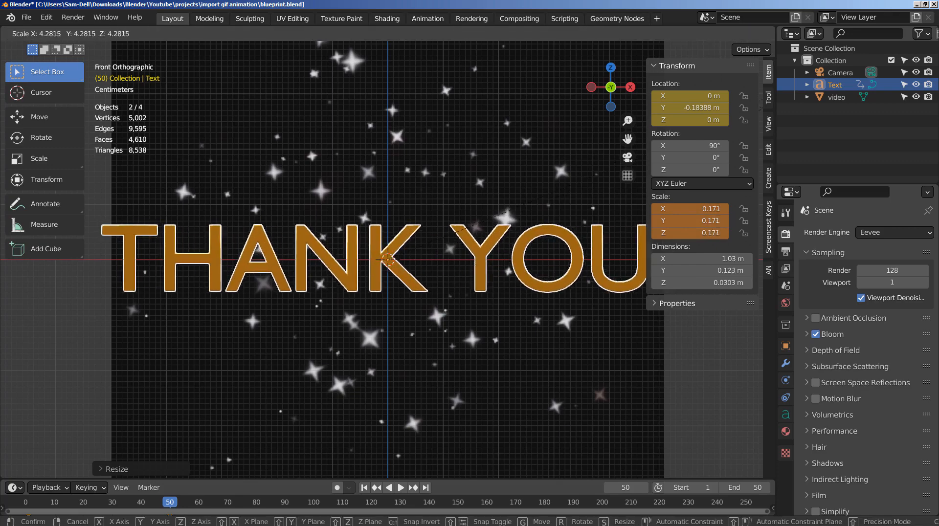
left_click(103, 103)
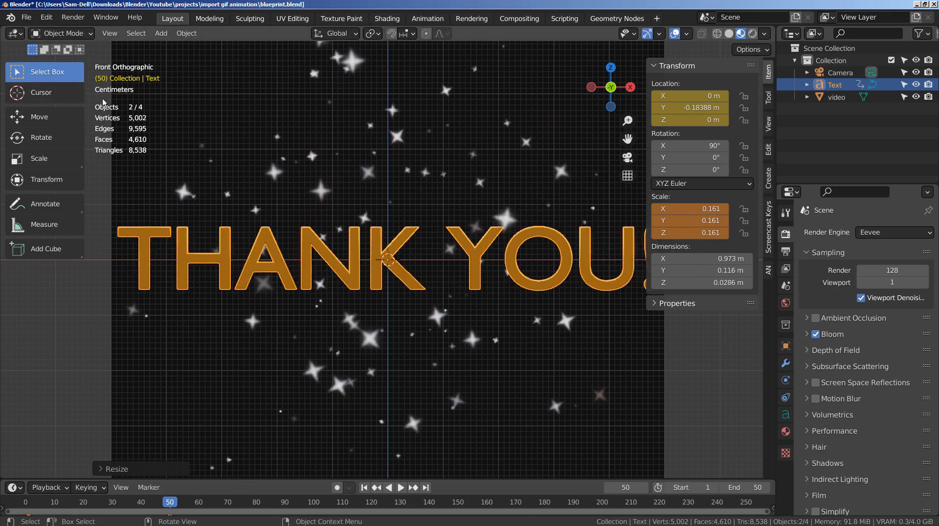
key("i")
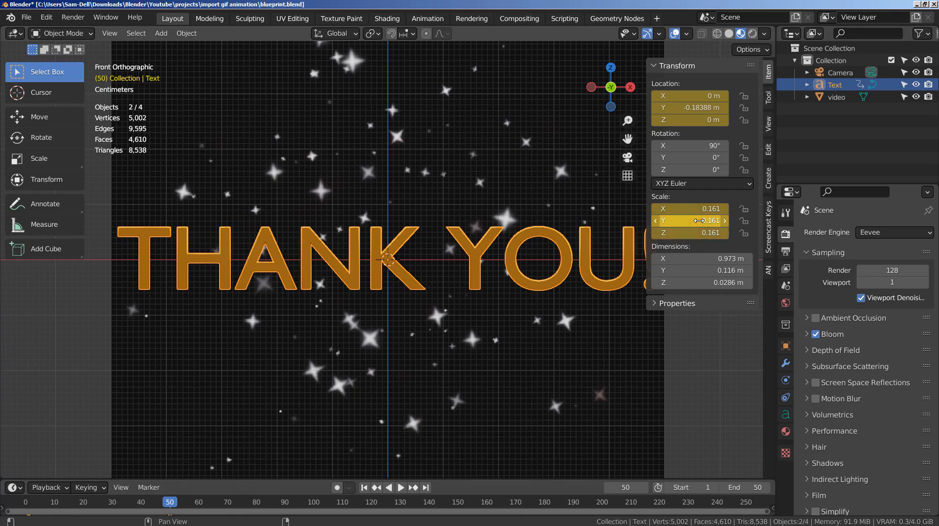
Play the animation from frame 1 and review it with the text deselected and the viewport overlays and sidebar hidden
left_click(364, 488)
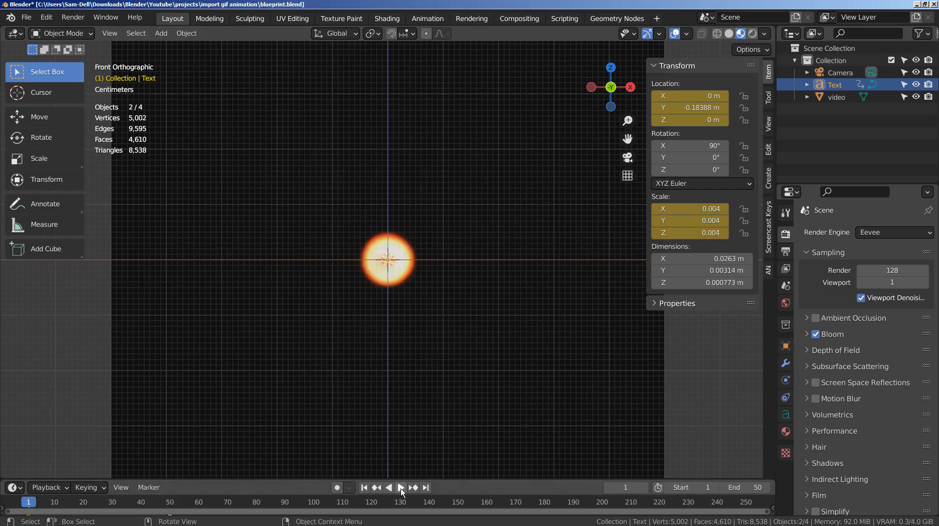
left_click(401, 491)
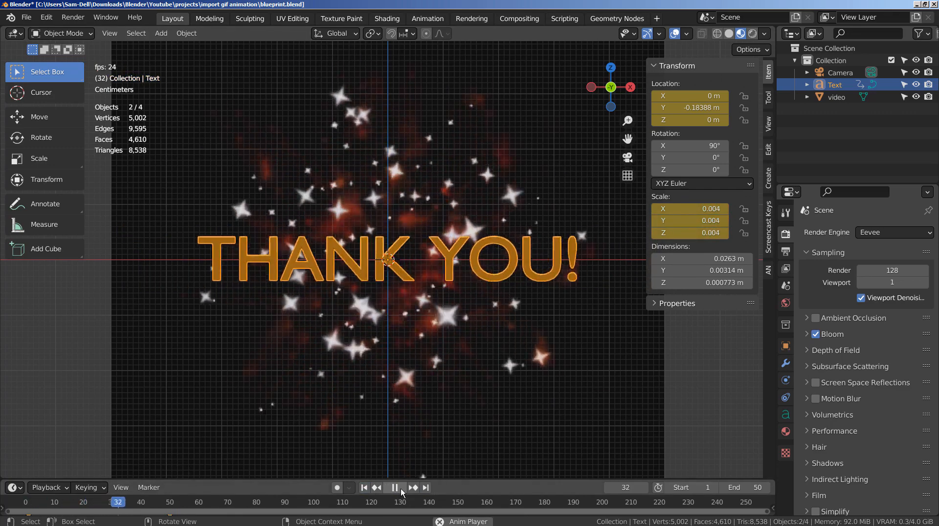
left_click(723, 396)
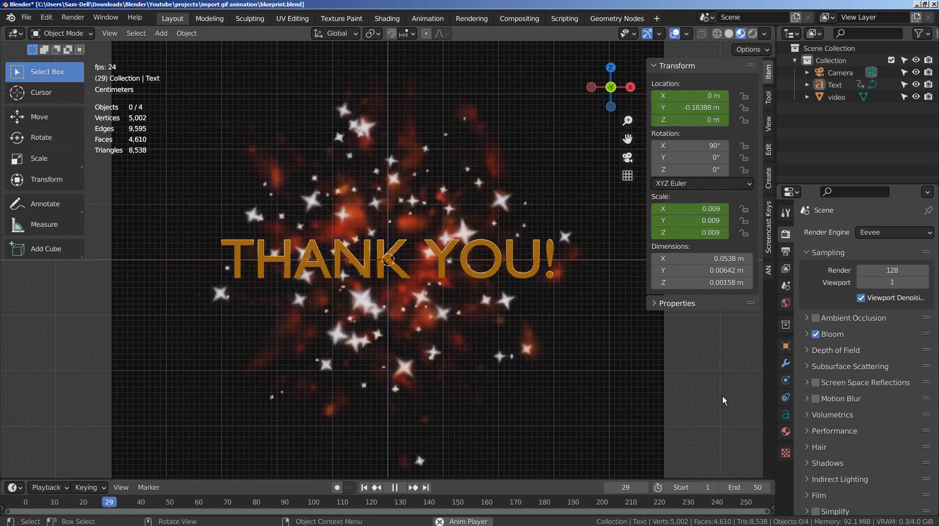
scroll(723, 396, "down", 2)
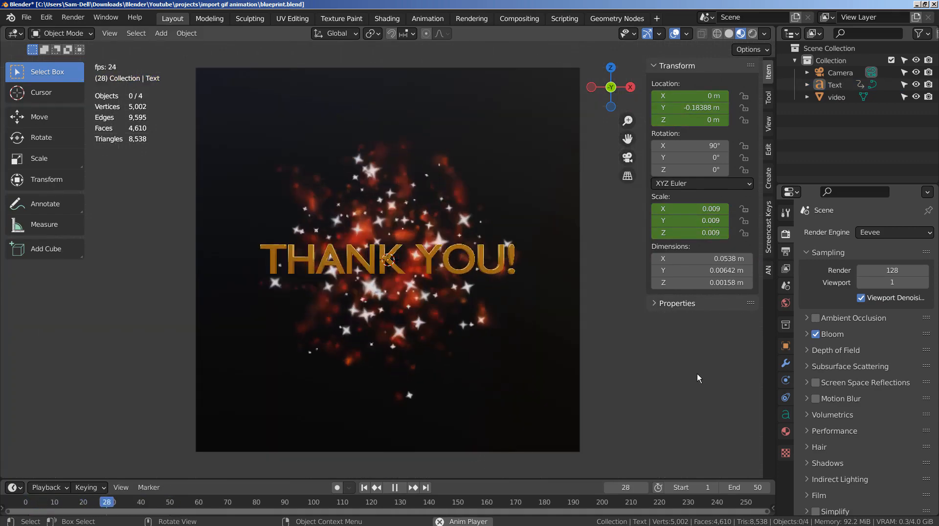
left_click(674, 33)
key("n")
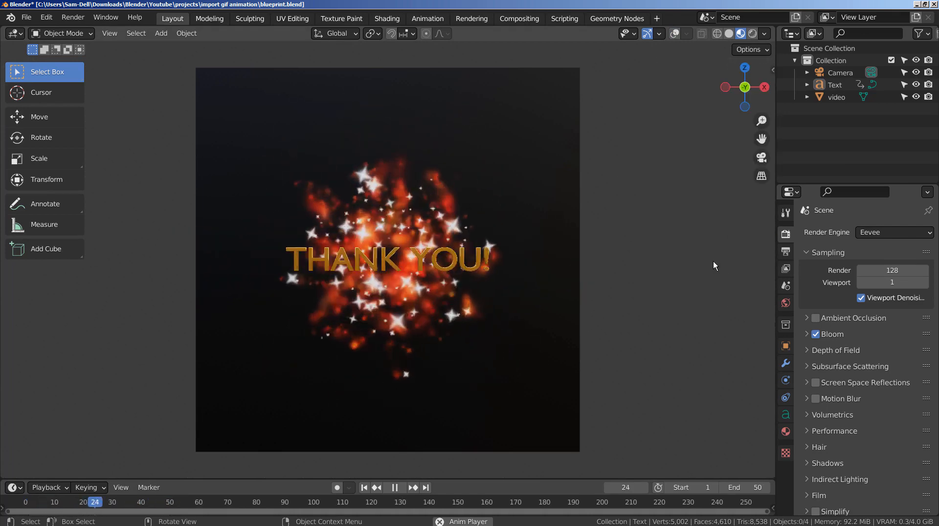
key("Home")
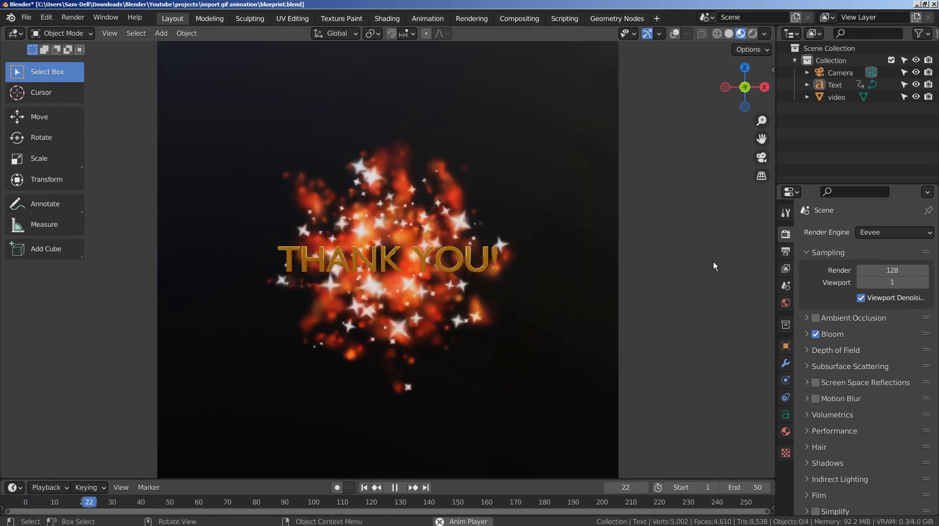